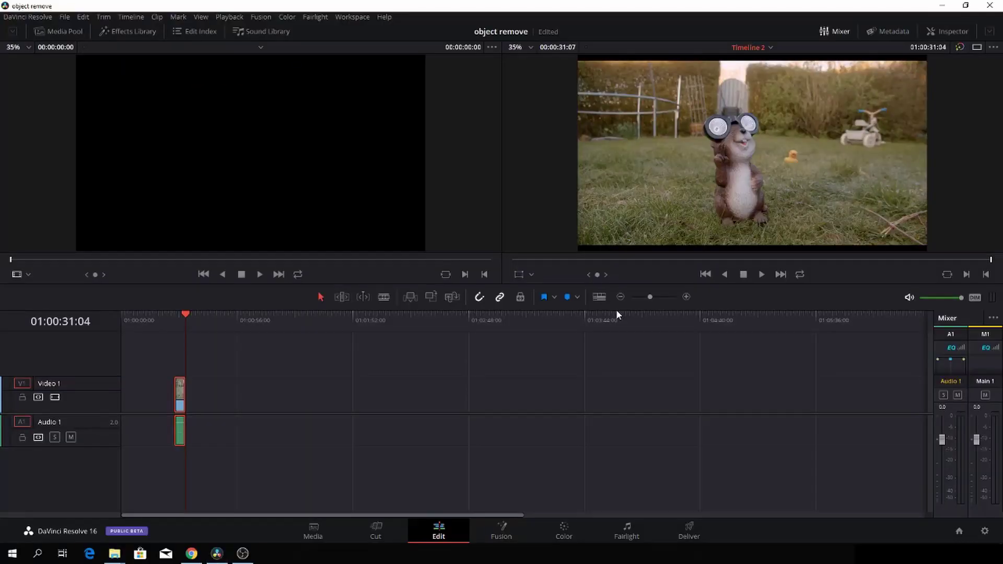
Park the playhead at 01:00:25:18 on the lawn clip and switch to the Color page
left_click(178, 315)
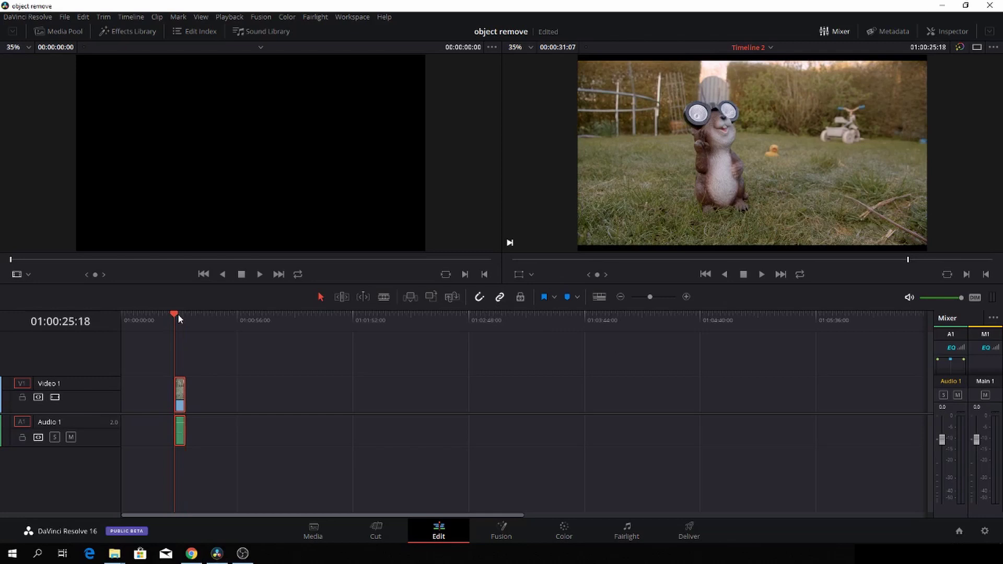
left_click(566, 529)
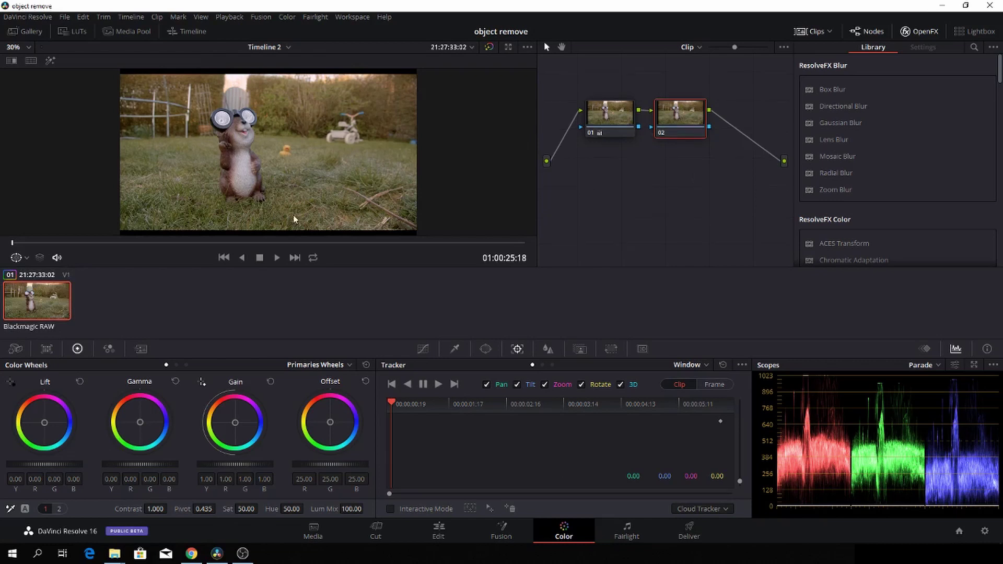
Zoom in and draw a closed custom Pen mask around the yellow duck on node 02
scroll(294, 176, "up", 5)
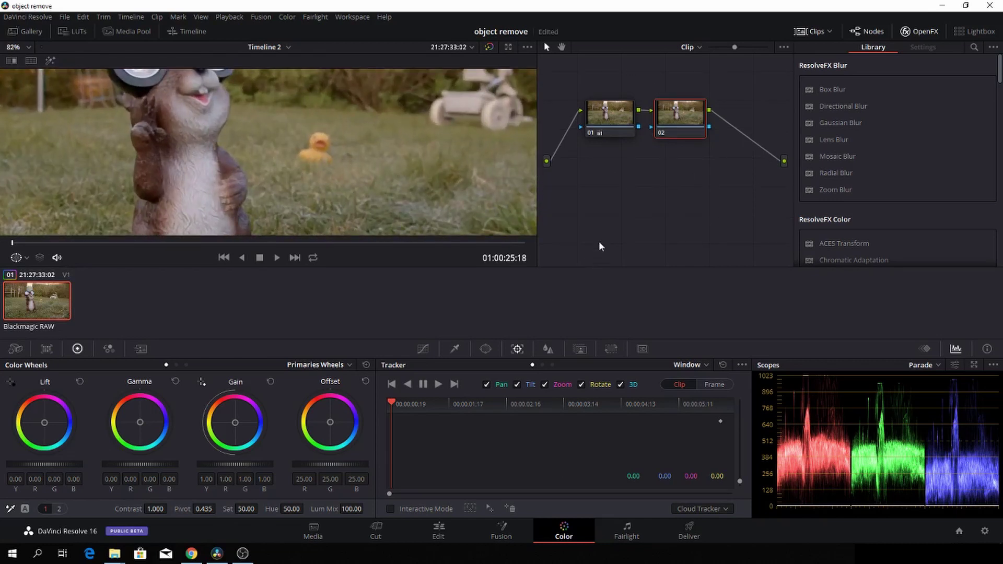
left_click(485, 349)
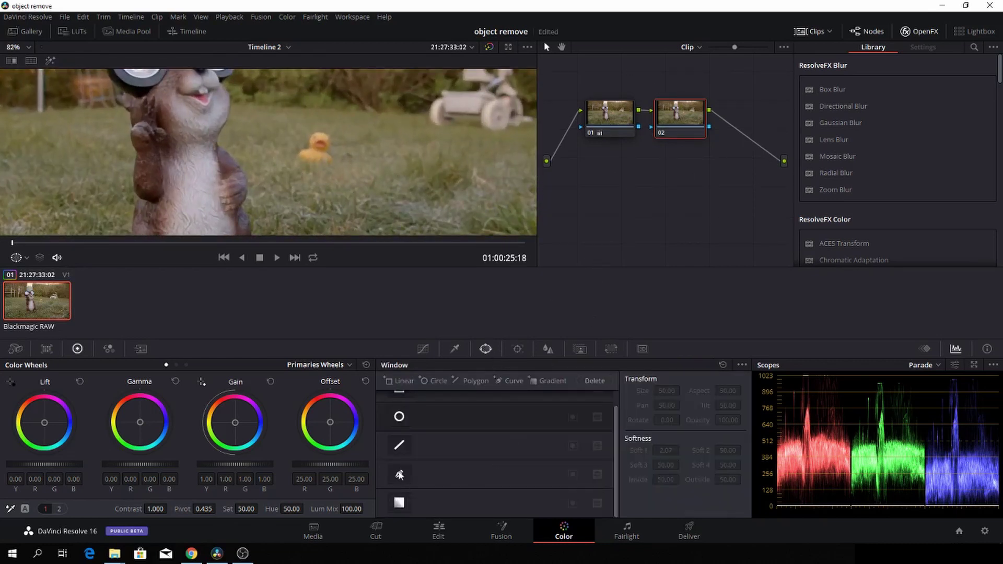
left_click(399, 474)
scroll(371, 168, "up", 3)
scroll(371, 168, "up", 1)
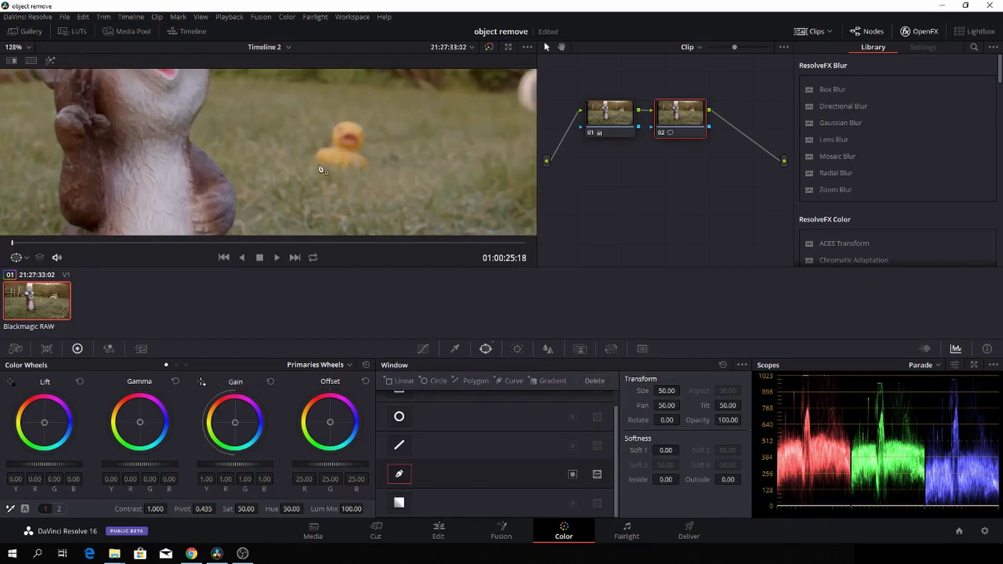
left_click_drag(310, 165, 381, 159)
left_click(364, 151)
left_click(369, 128)
left_click(357, 117)
left_click(339, 117)
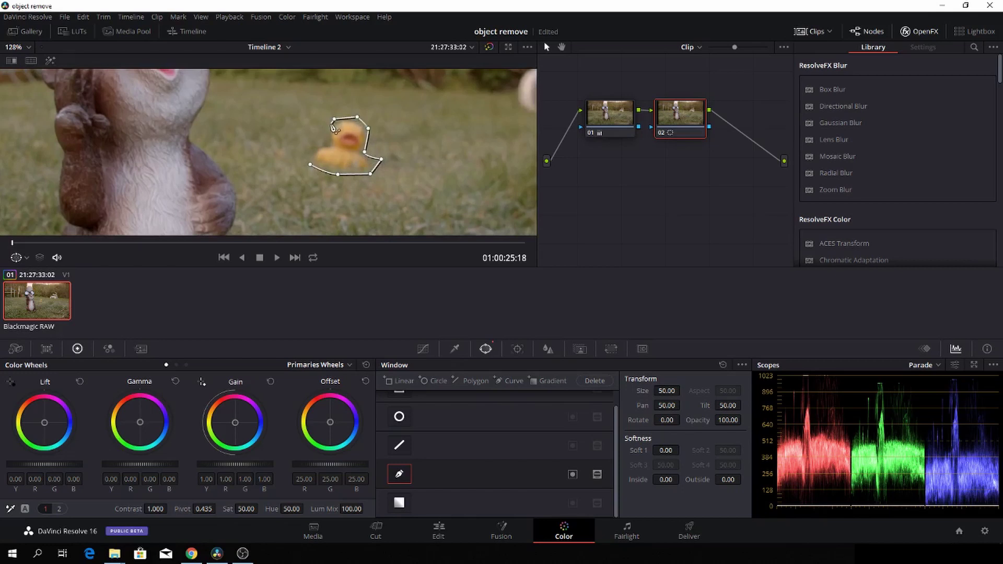
left_click(321, 147)
left_click(310, 164)
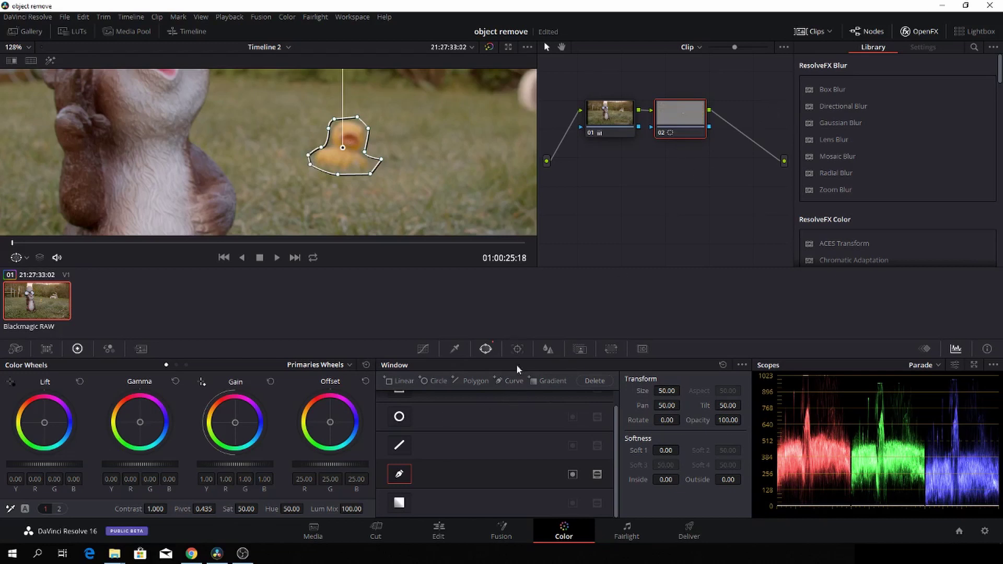
Track the duck mask forward to the clip's end, then fit the whole frame in the viewer
left_click(518, 348)
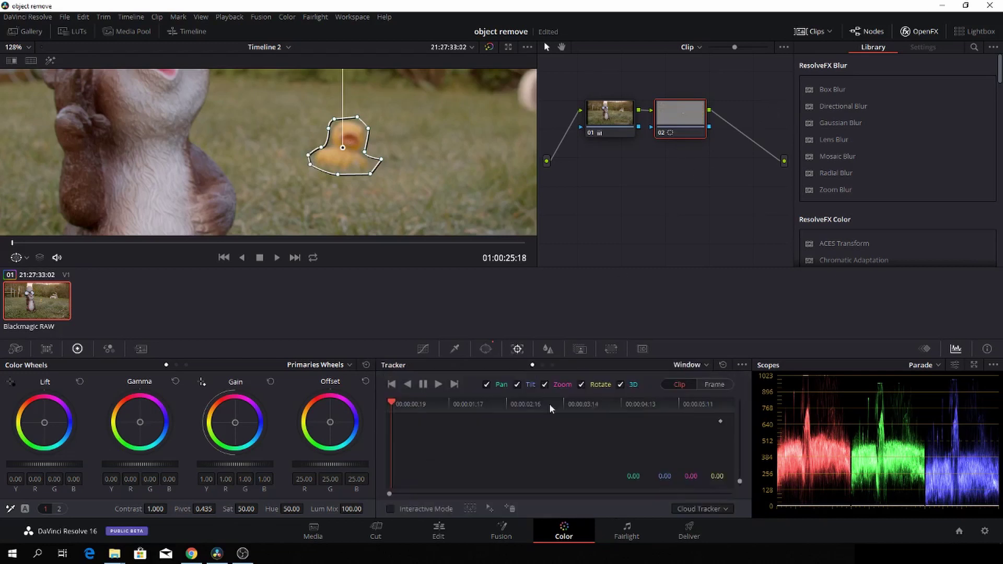
left_click(441, 390)
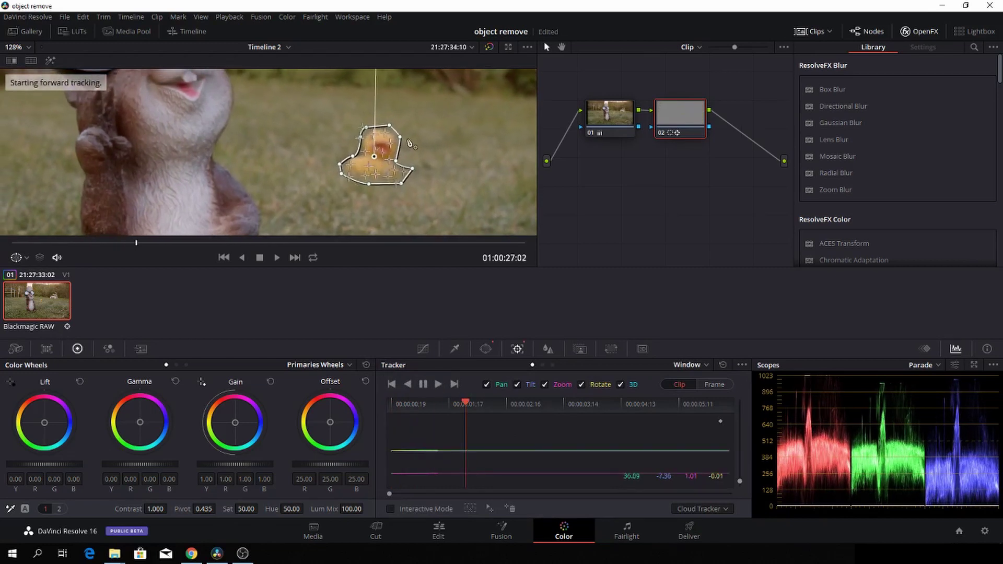
key("shift+z")
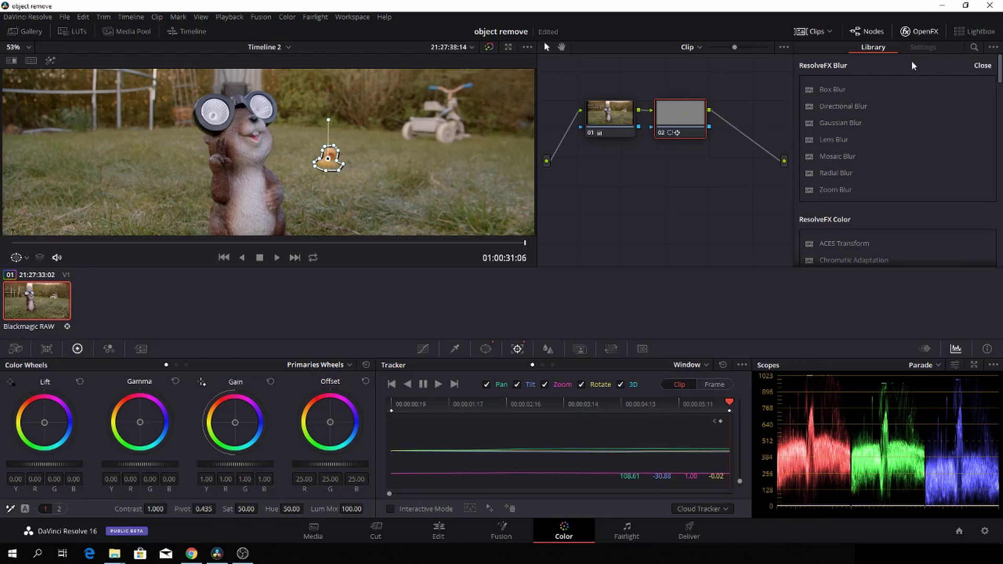
Search 'ob' in the OpenFX Library, apply Object Removal to node 02, and run Scene Analysis
left_click(975, 47)
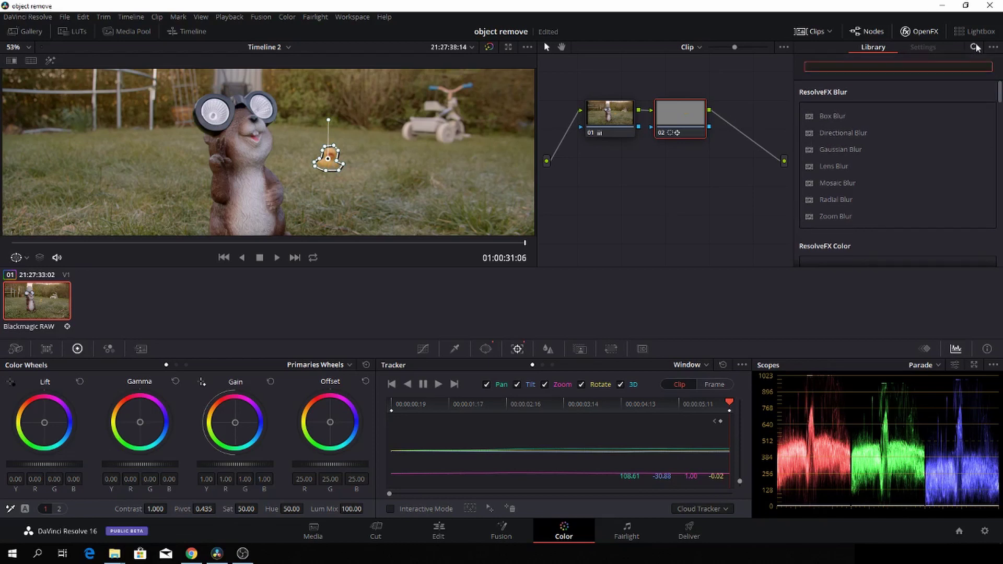
type("ob")
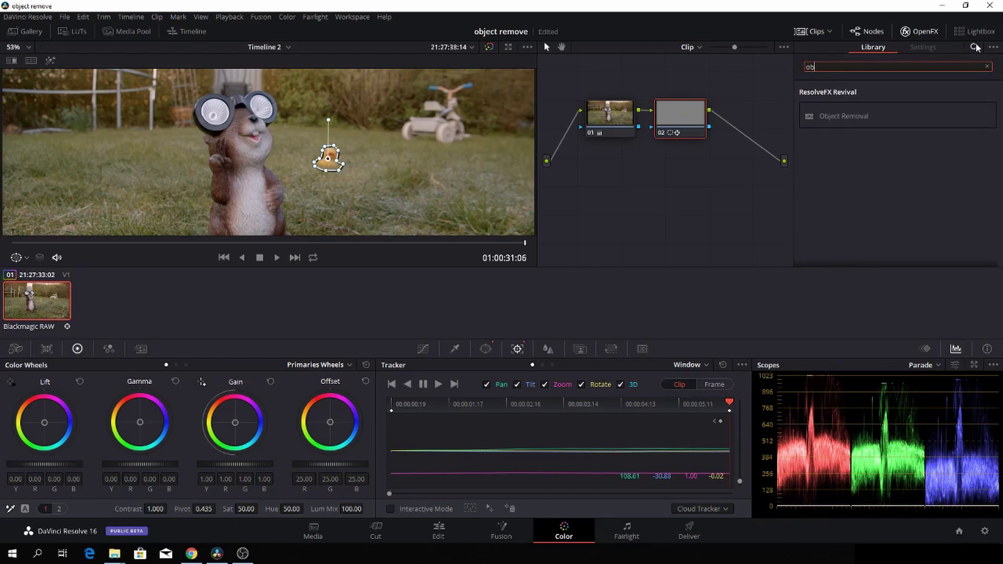
left_click_drag(839, 116, 688, 120)
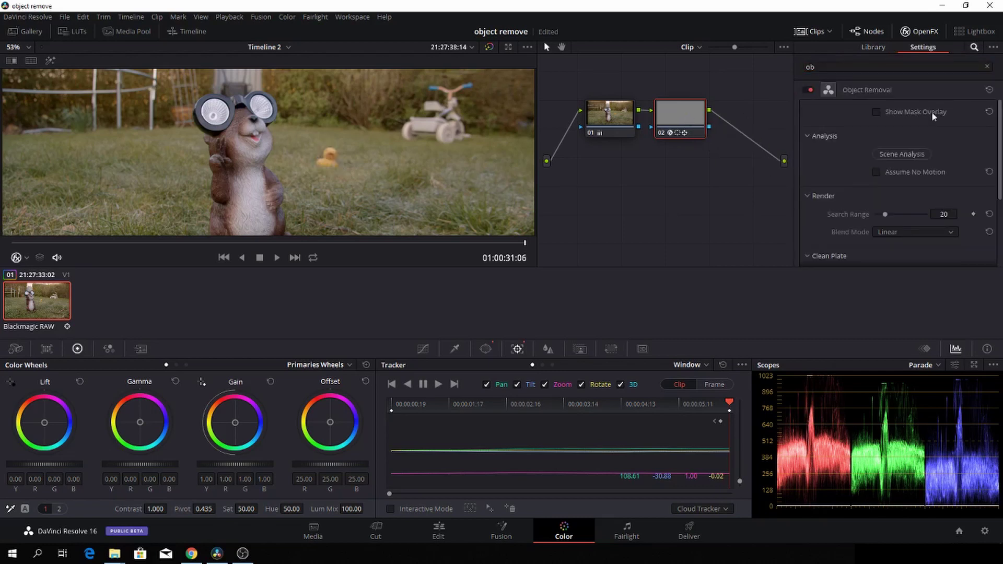
left_click(908, 157)
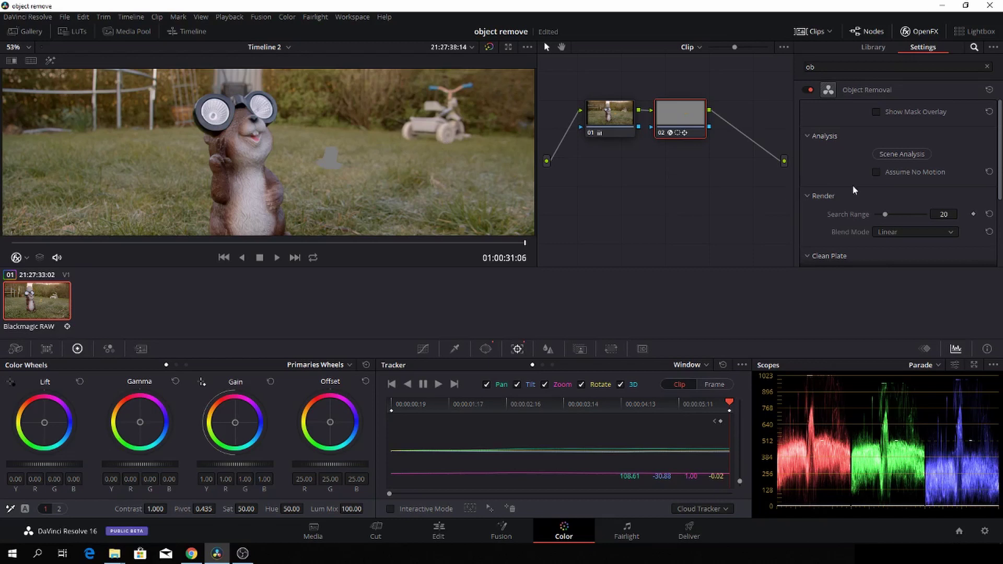
Run Build Clean Plate in the Object Removal settings to fill the duck's grey patch with grass
scroll(855, 189, "down", 3)
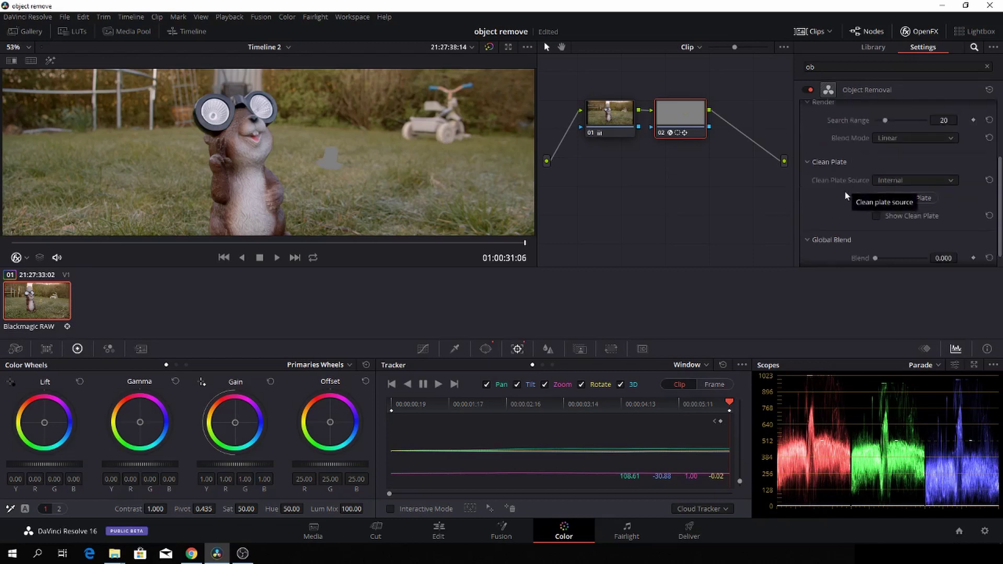
left_click(889, 200)
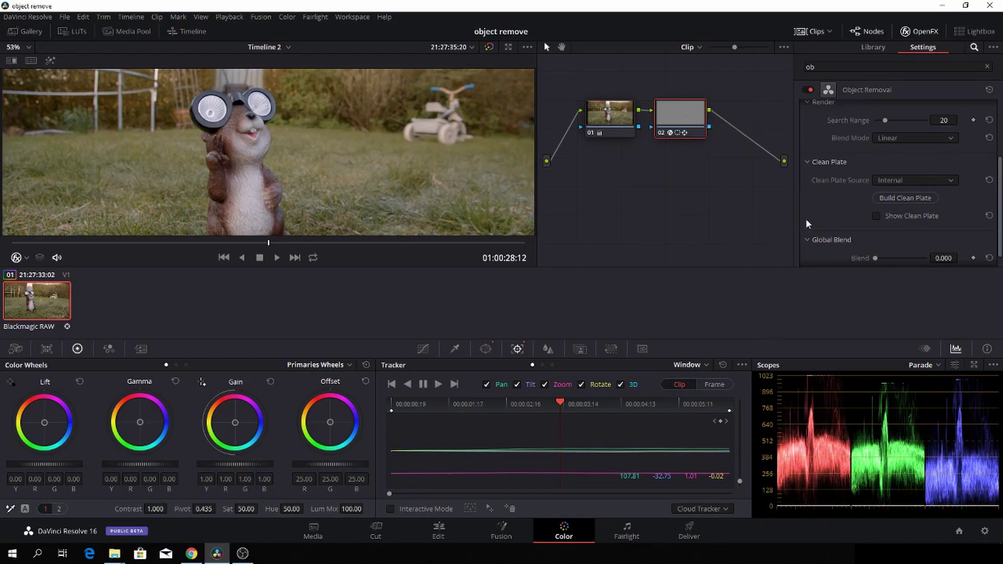
Disable Object Removal on node 02, add serial node 03, and apply Object Removal to it
left_click(808, 90)
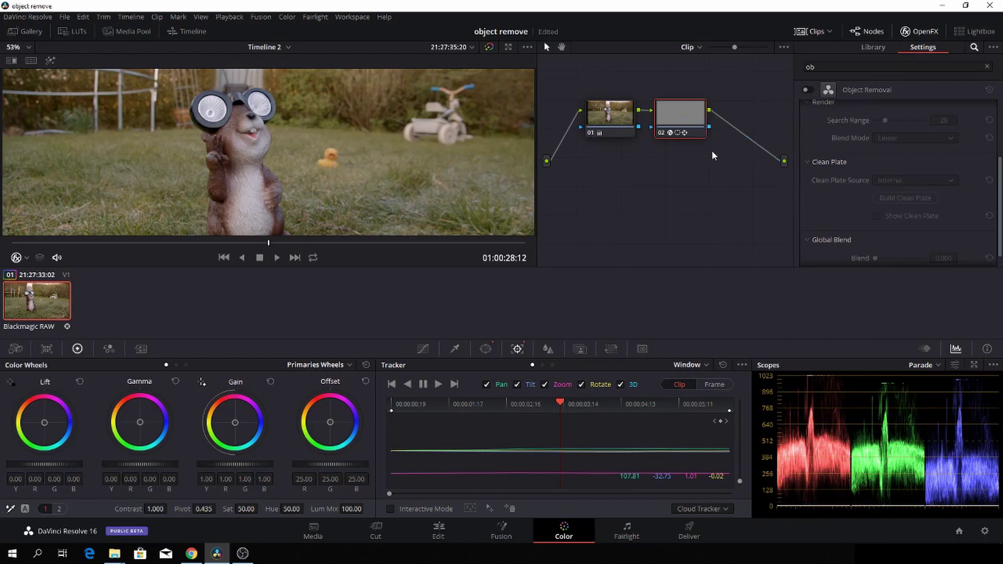
key("alt+s")
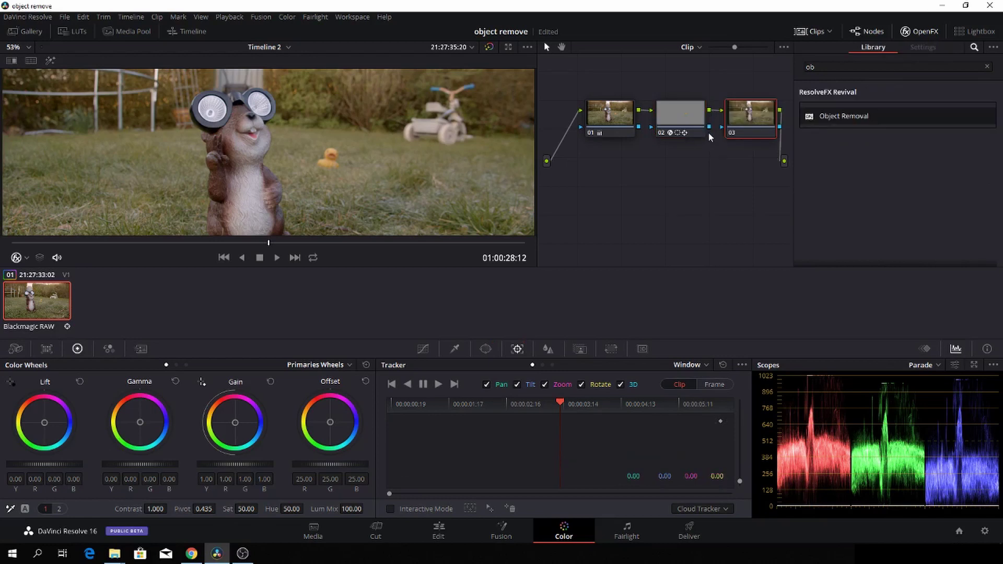
left_click_drag(838, 117, 745, 118)
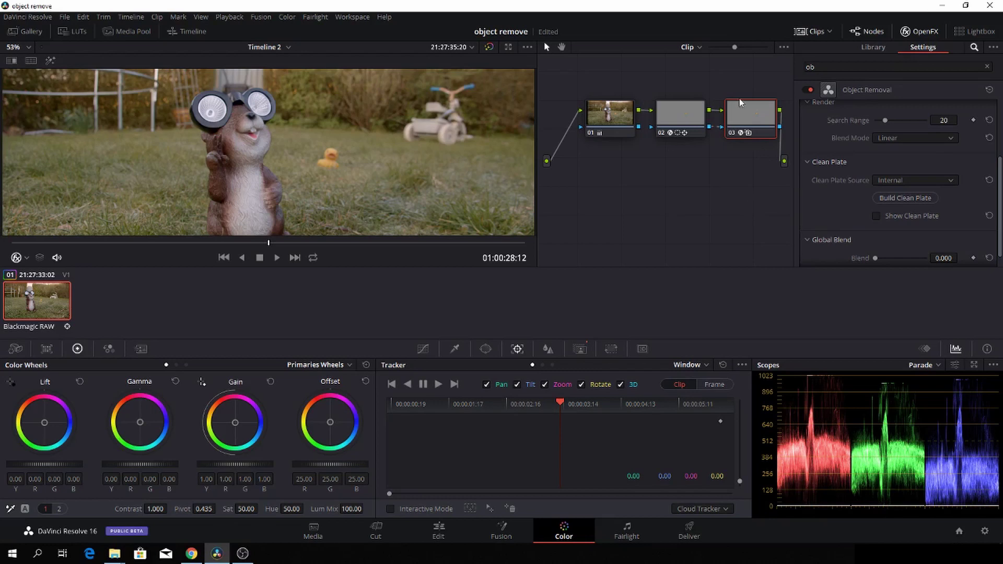
Reselect node 03, shift it right in the graph, and run Scene Analysis for its Object Removal
key("ctrl+z")
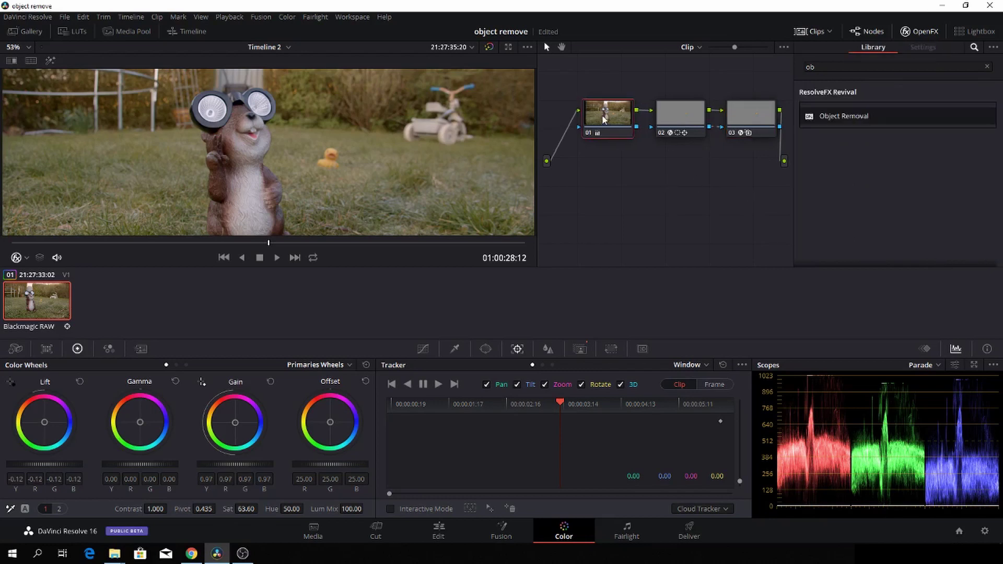
key("ctrl+shift+z")
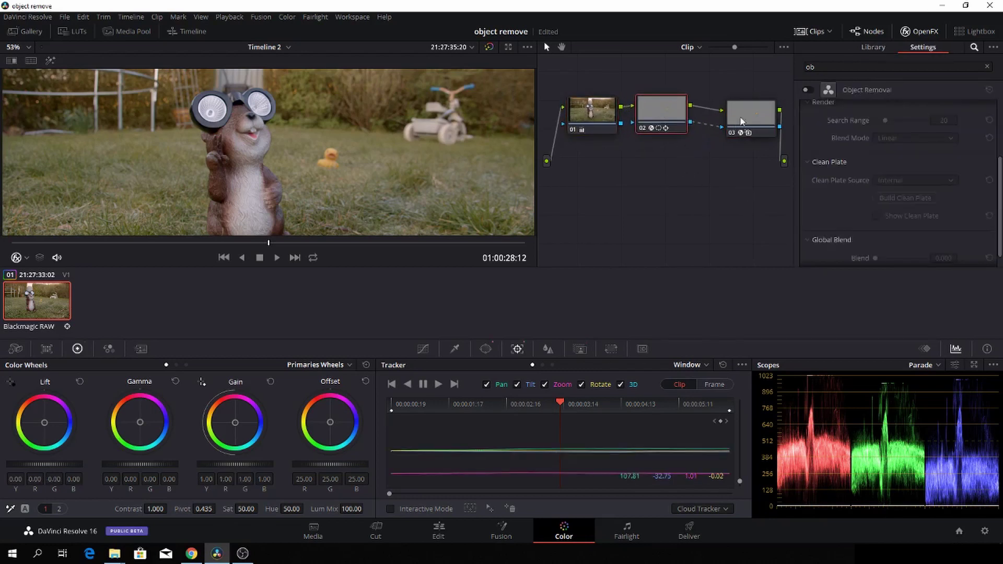
left_click_drag(723, 109, 742, 116)
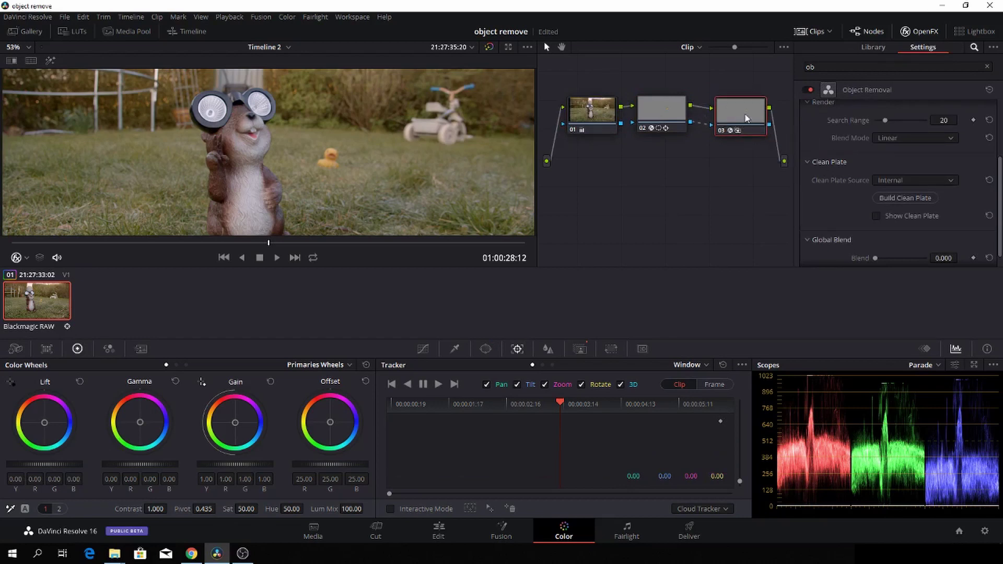
scroll(927, 127, "up", 3)
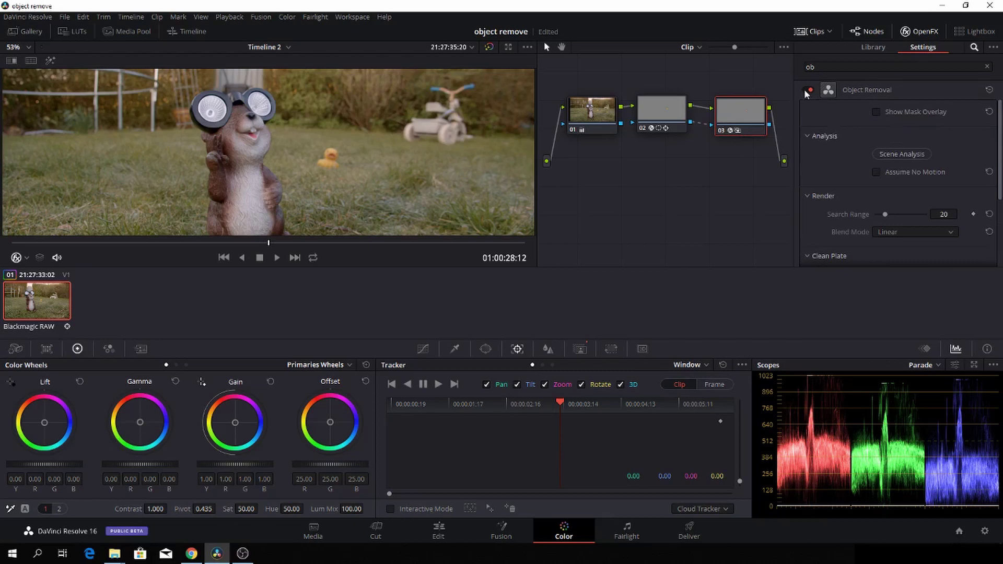
left_click(914, 154)
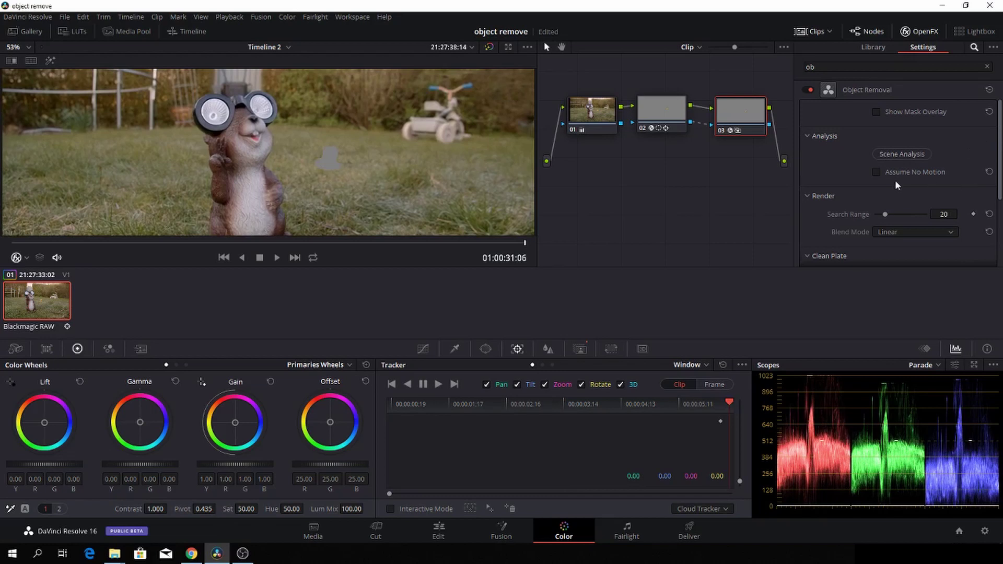
Build node 03's clean plate from the Clean Plate settings so lawn grass covers the duck
scroll(896, 184, "down", 3)
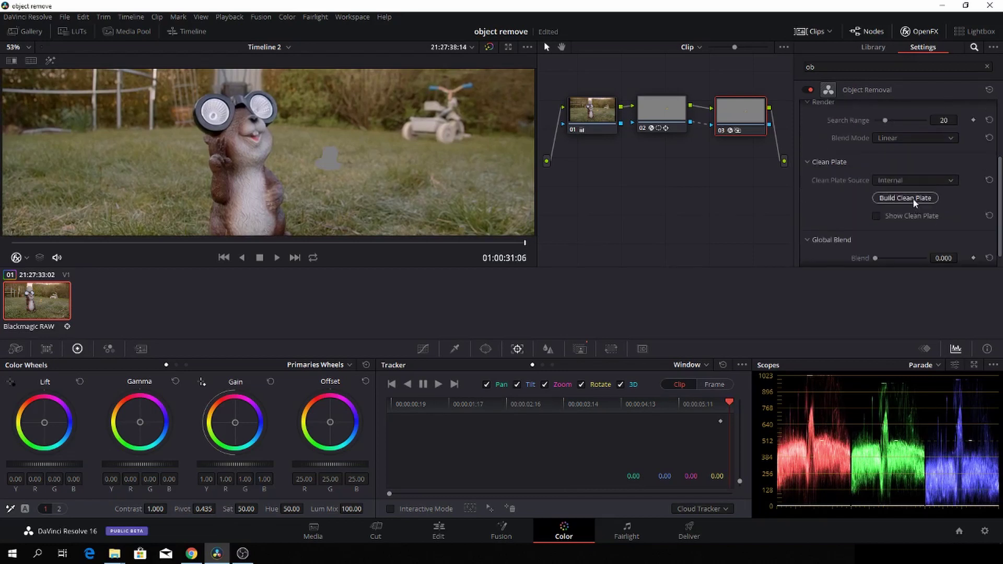
left_click(914, 198)
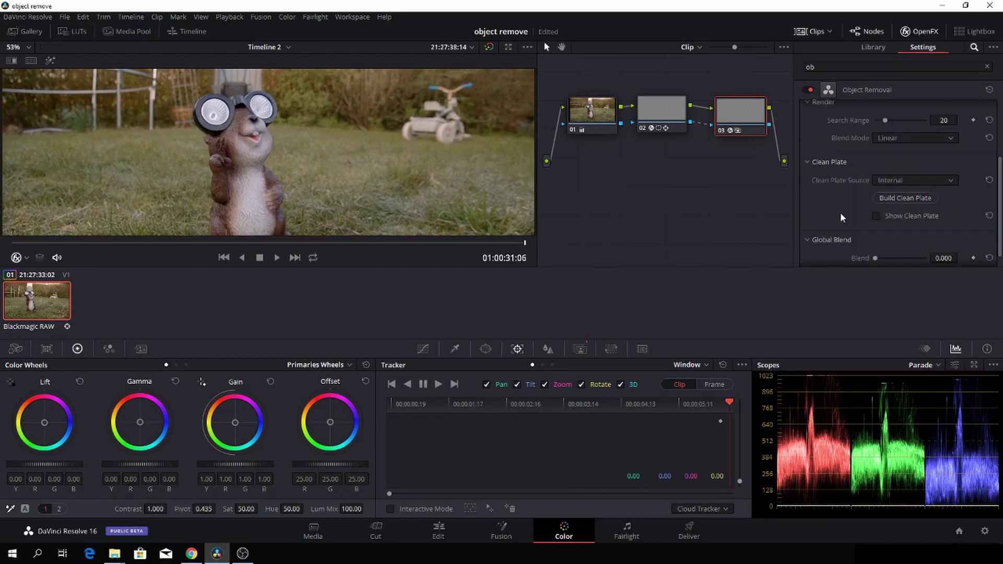